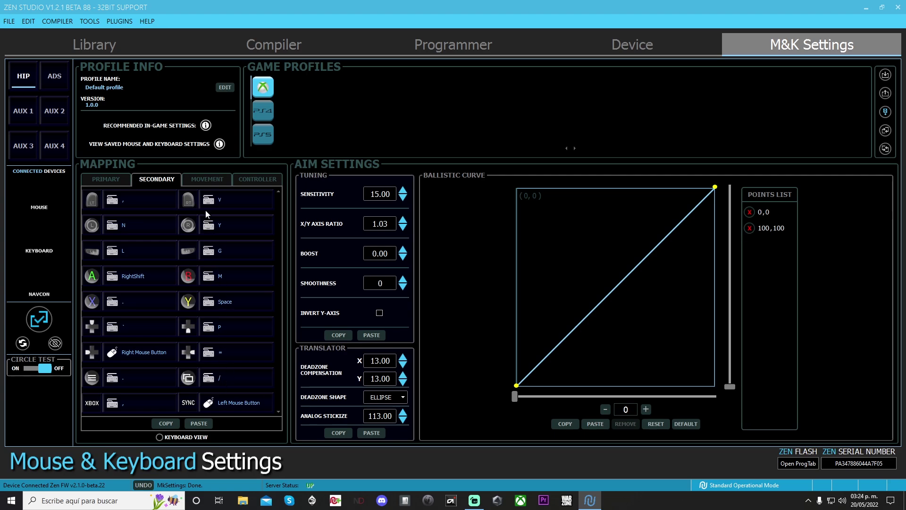
Show the primary mapping and copy the mapping code from the MAPPING PRIMARY M&K Settings text file in the Mapping M&K Settings desktop folder.
left_click(120, 178)
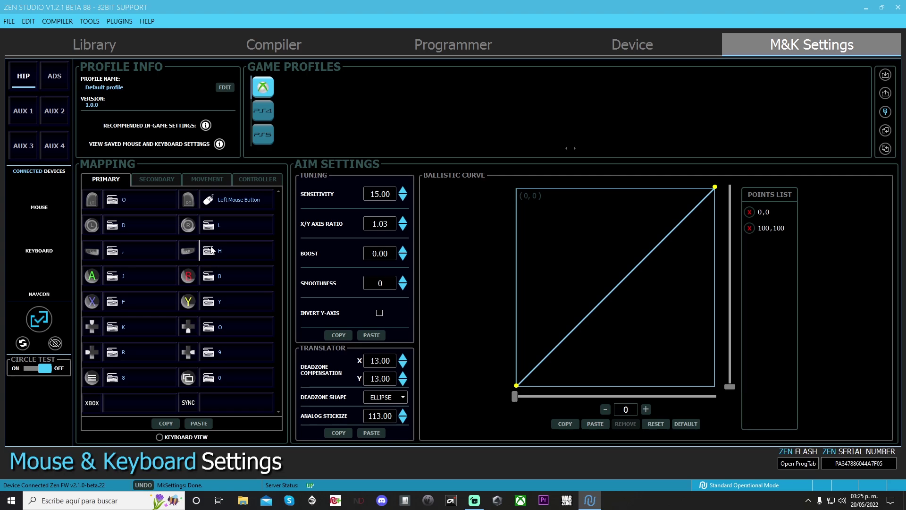
mouse_move(391, 200)
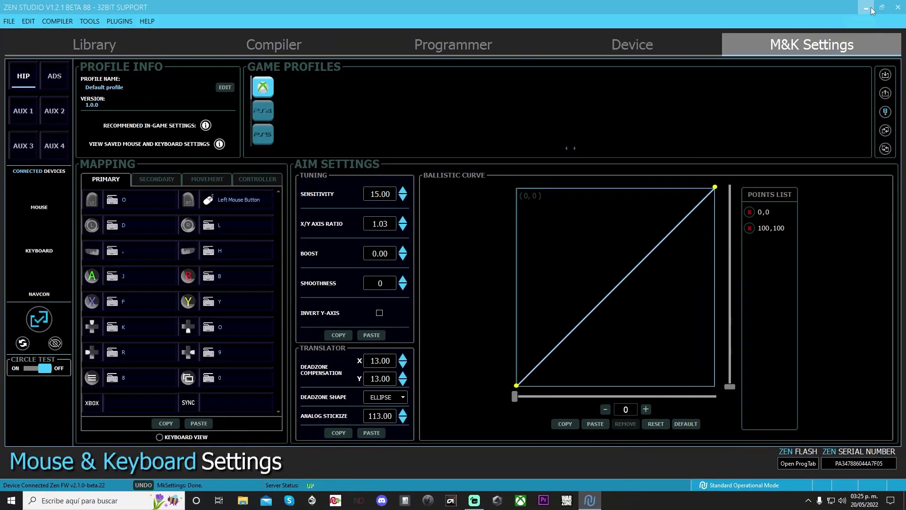
left_click(866, 10)
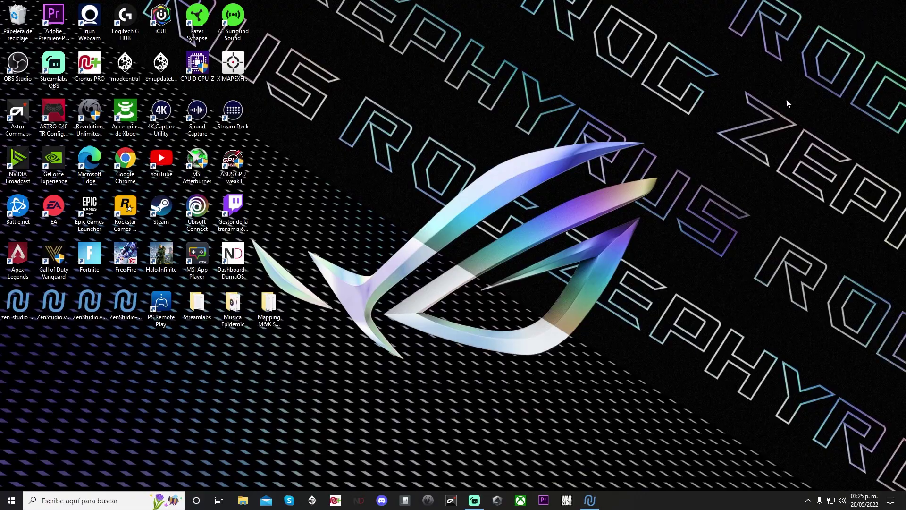
double_click(269, 304)
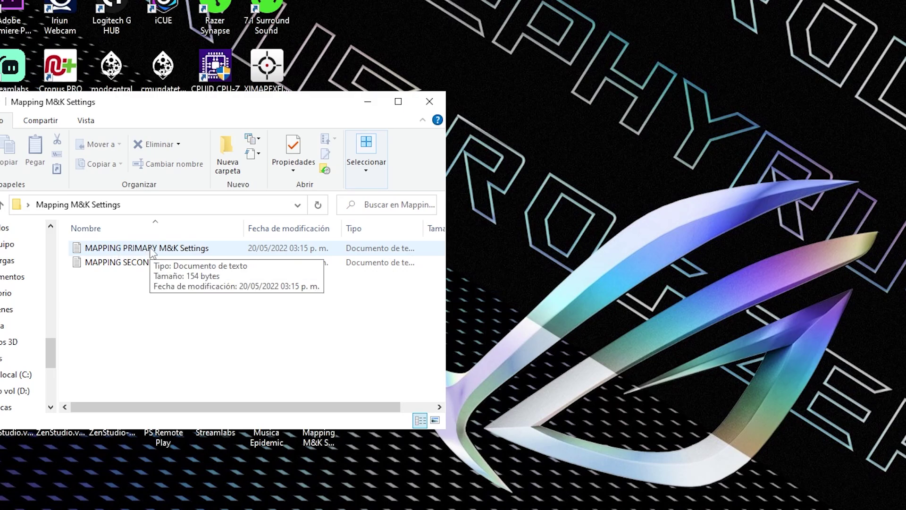
double_click(151, 250)
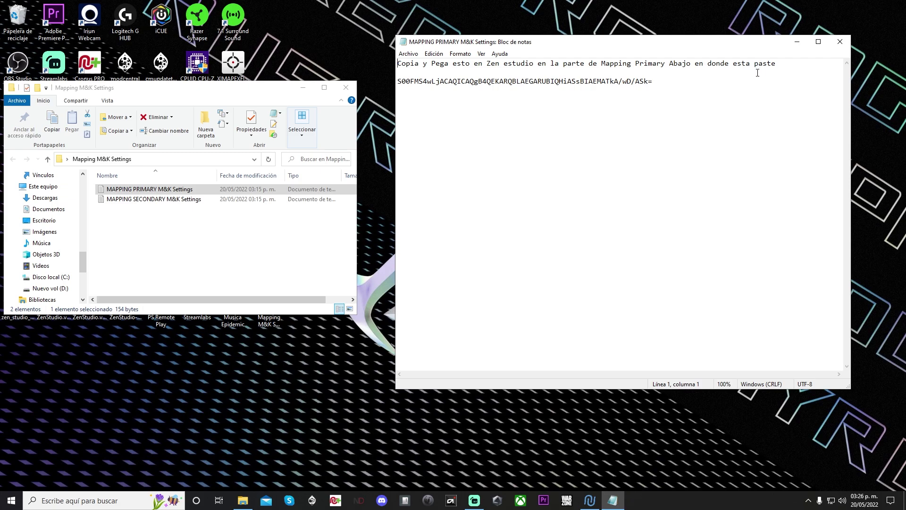
left_click_drag(397, 81, 653, 81)
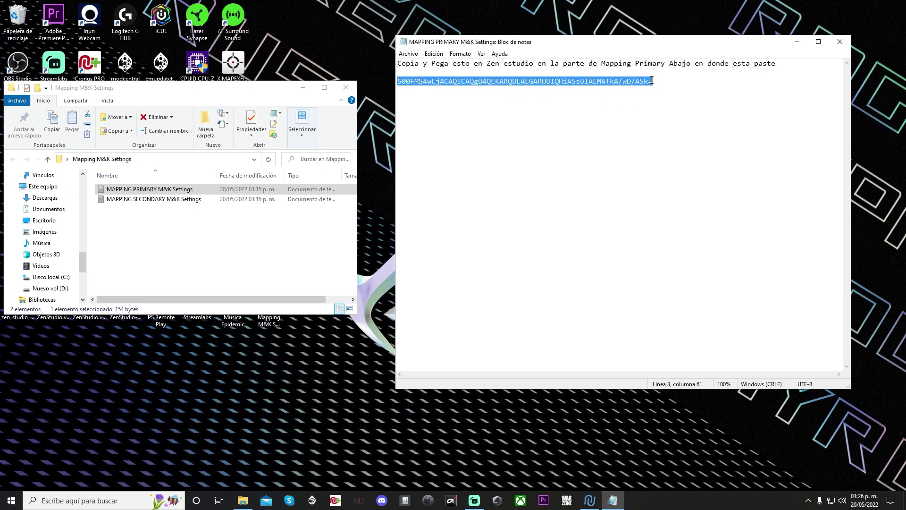
Return to the M&K Settings and paste the copied code into the primary mapping.
left_click(797, 41)
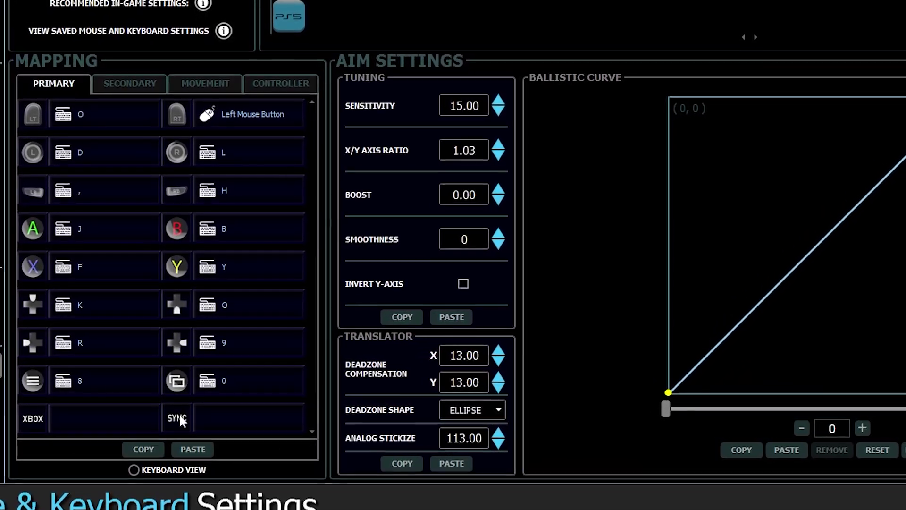
left_click(193, 449)
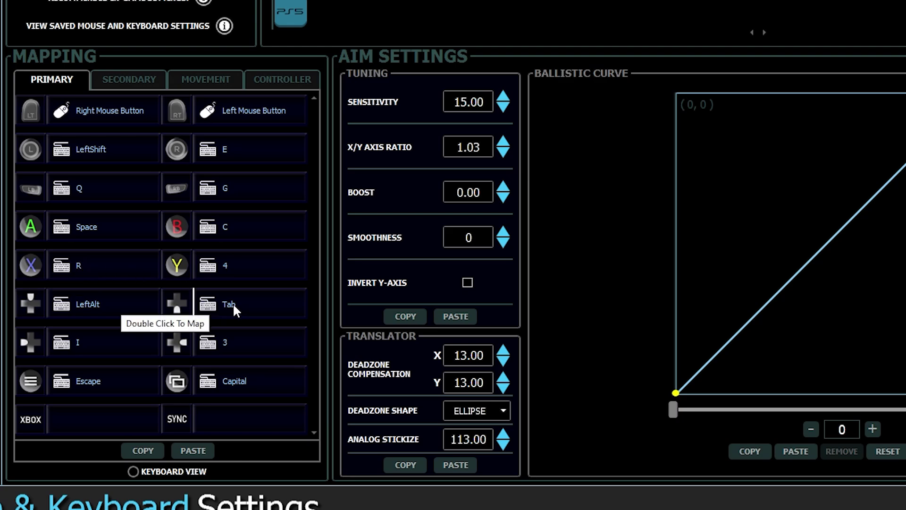
Remap the controller's View button to M in the primary mapping and set it back to Caps Lock.
mouse_move(41, 304)
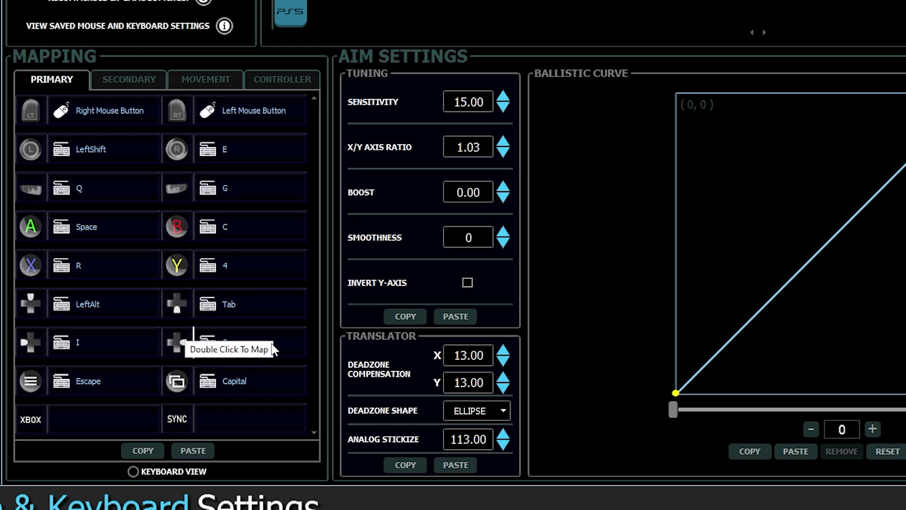
double_click(235, 383)
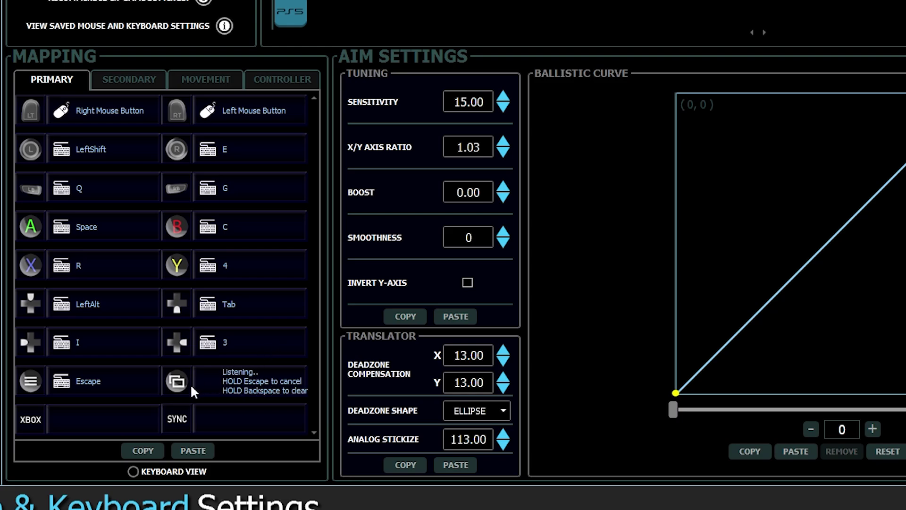
key("m")
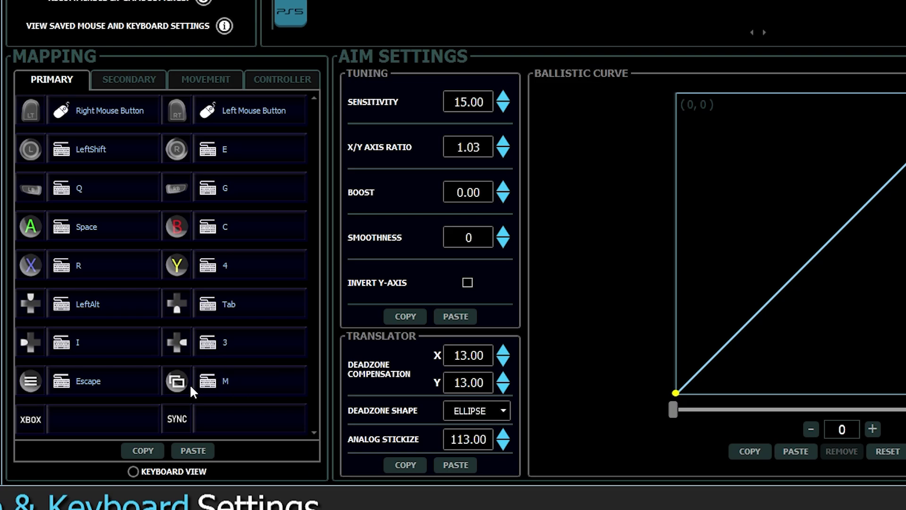
double_click(226, 380)
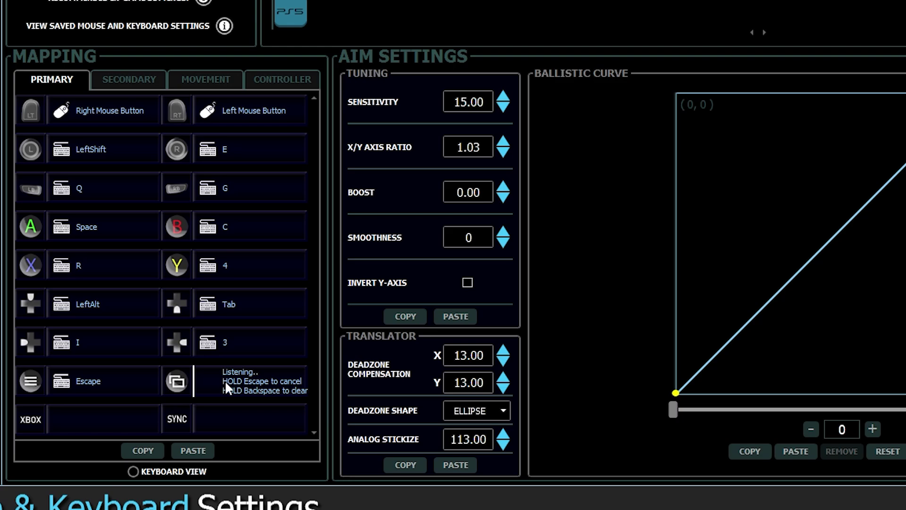
key("Caps_Lock")
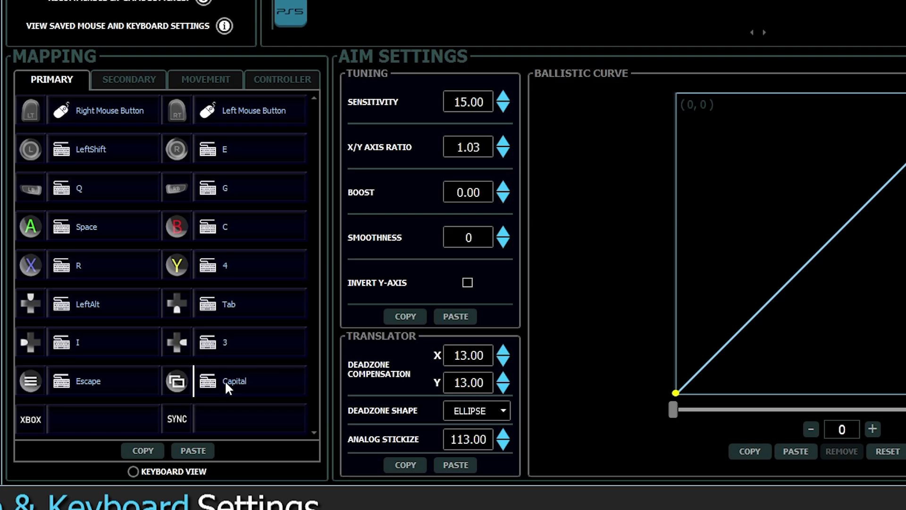
Map the SYNC entry of the primary mapping to O and clear that assignment.
left_click(228, 423)
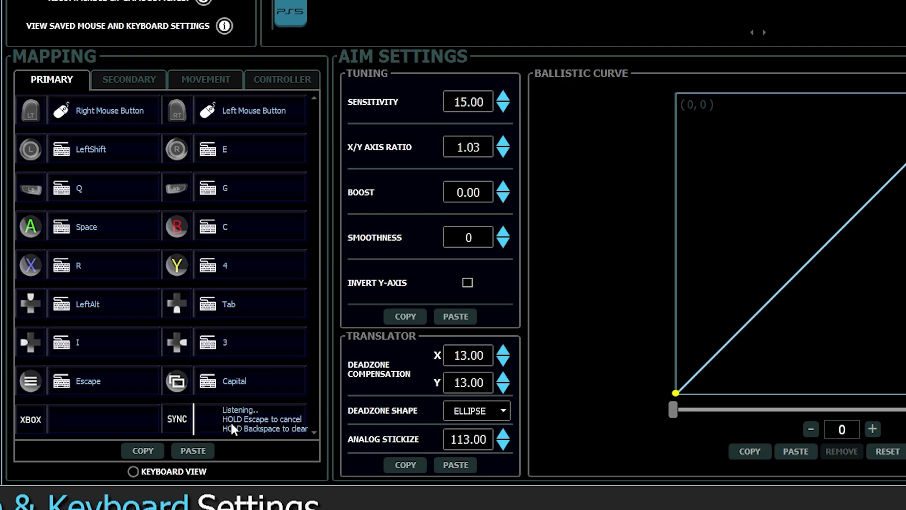
key("o")
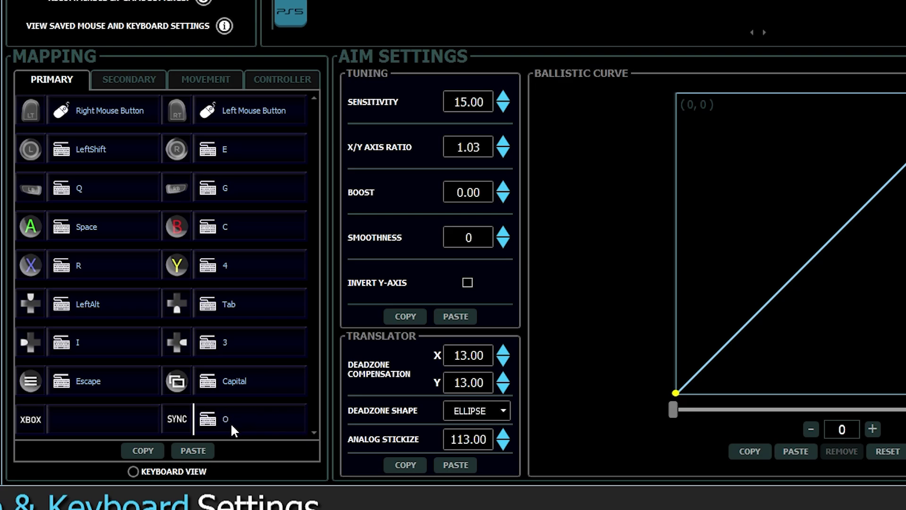
left_click(230, 418)
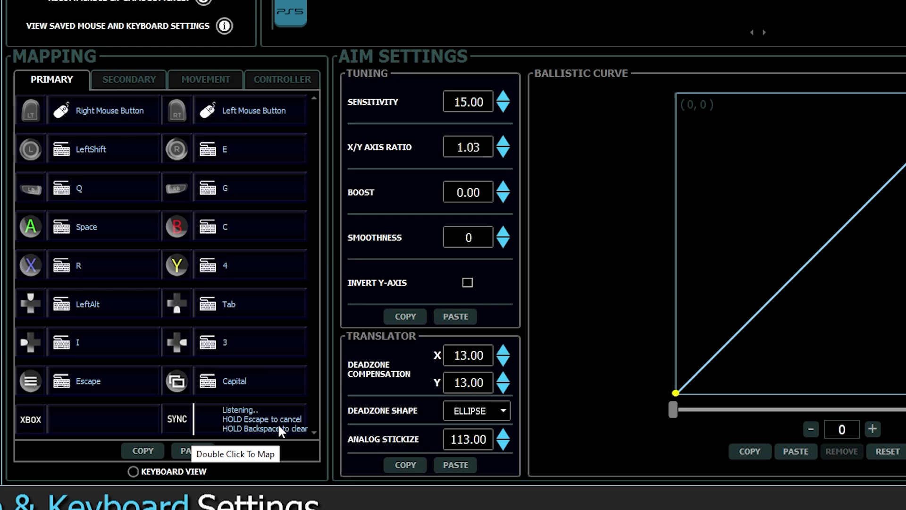
key("BackSpace")
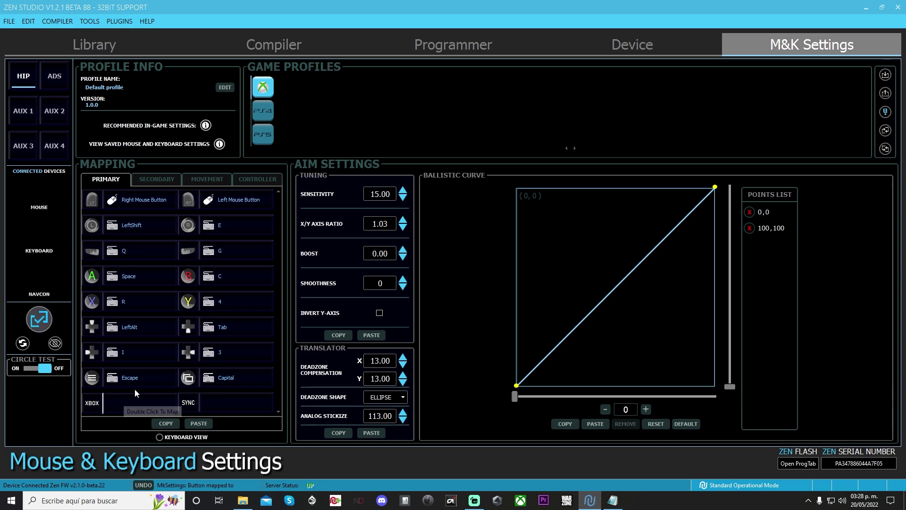
Save the primary mapping settings to the device.
left_click(49, 323)
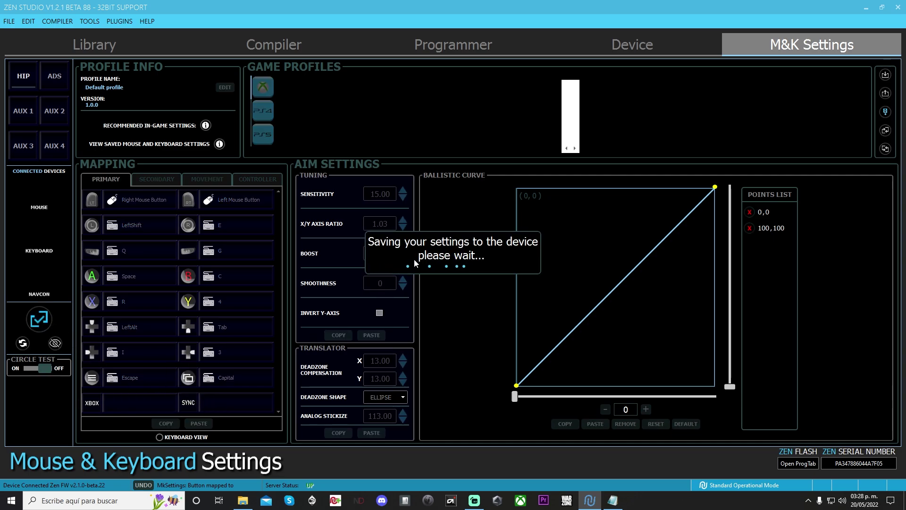
Show the secondary mapping, copy the code from the MAPPING SECONDARY M&K Settings text file, and close the file and its folder.
left_click(160, 180)
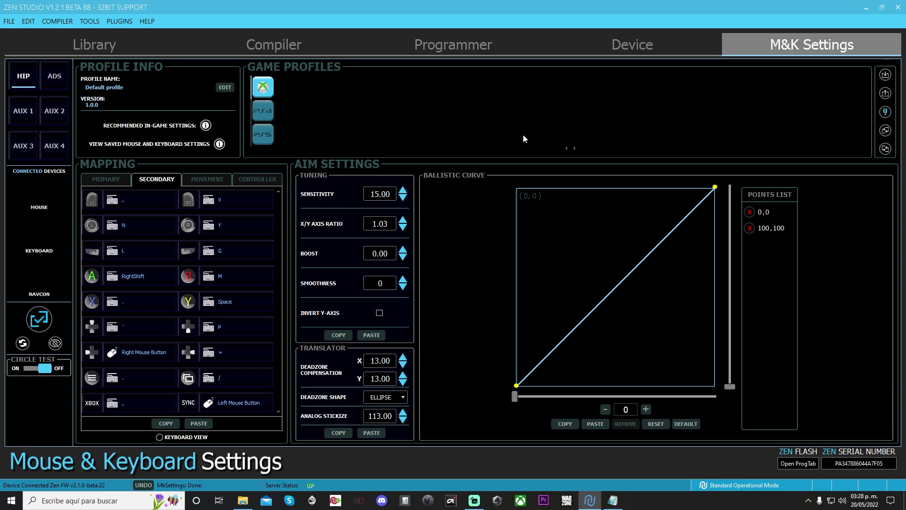
left_click(866, 8)
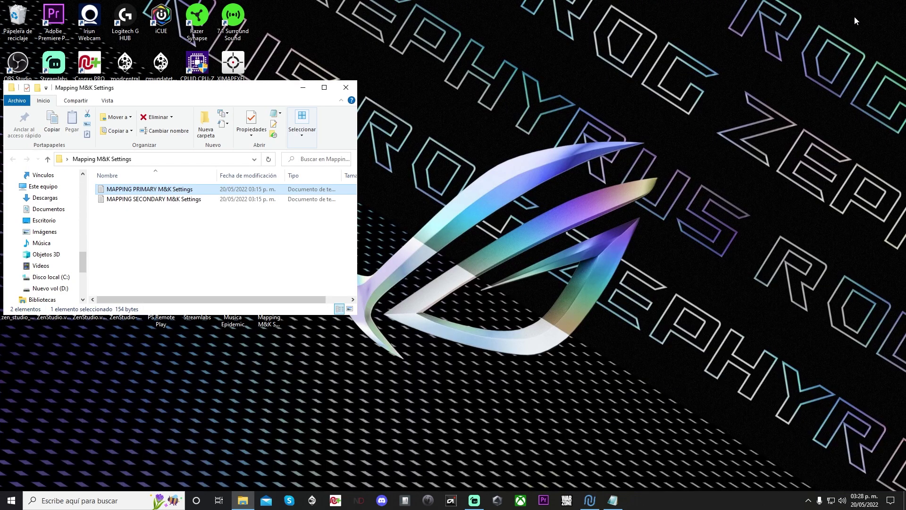
double_click(140, 199)
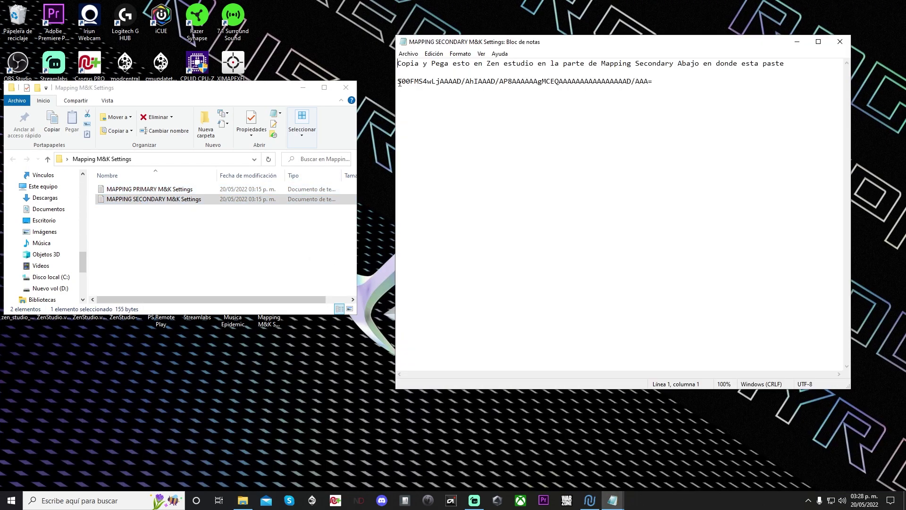
left_click_drag(399, 83, 656, 80)
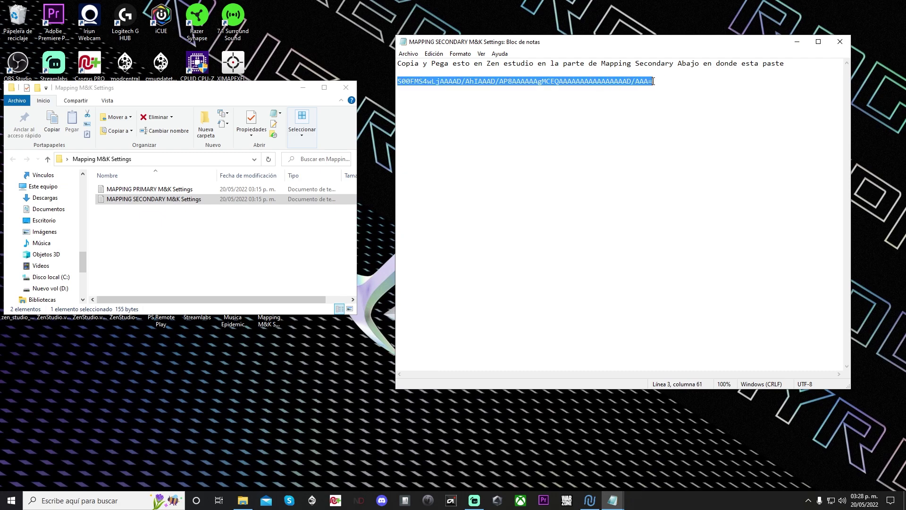
right_click(634, 83)
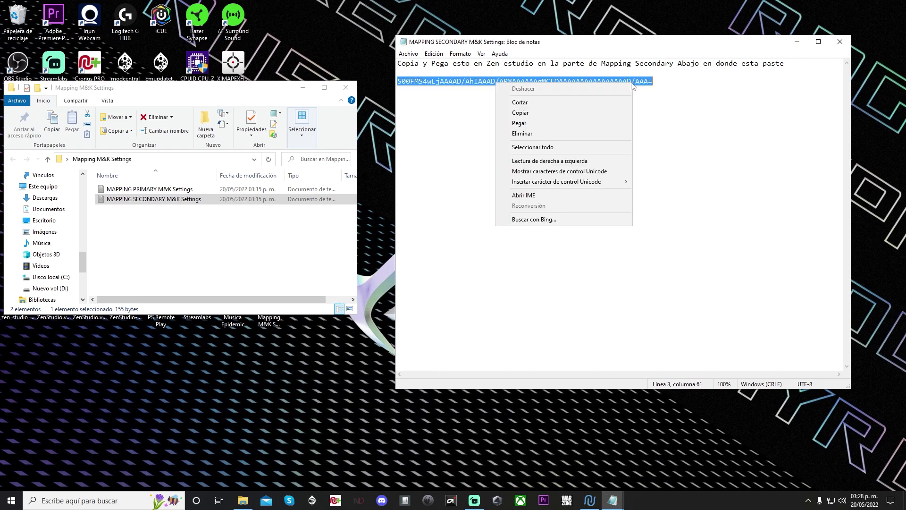
left_click(530, 111)
left_click(841, 42)
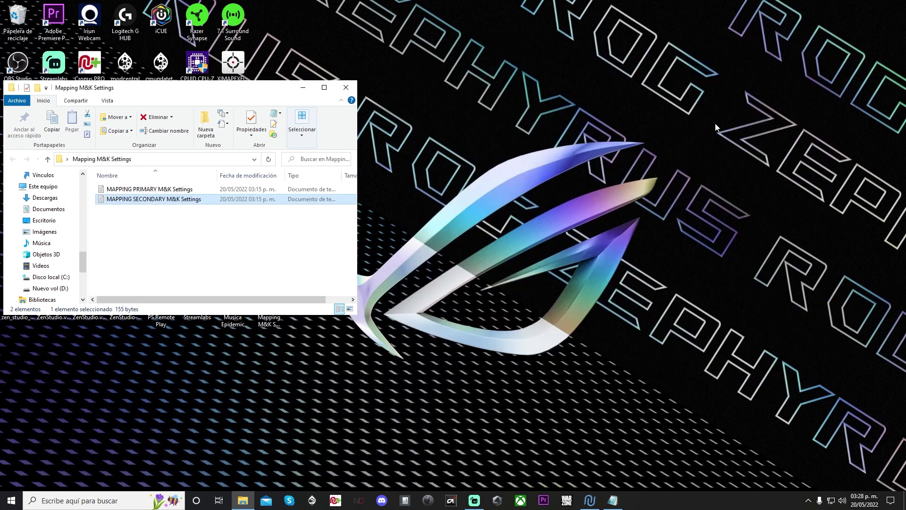
left_click(346, 88)
Switch back to Zen Studio and paste the copied code into the secondary mapping.
left_click(590, 500)
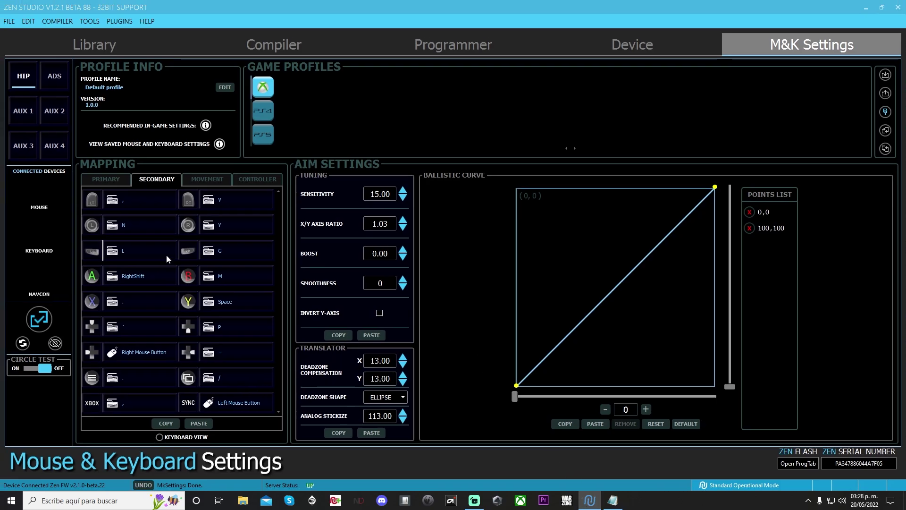
left_click(200, 424)
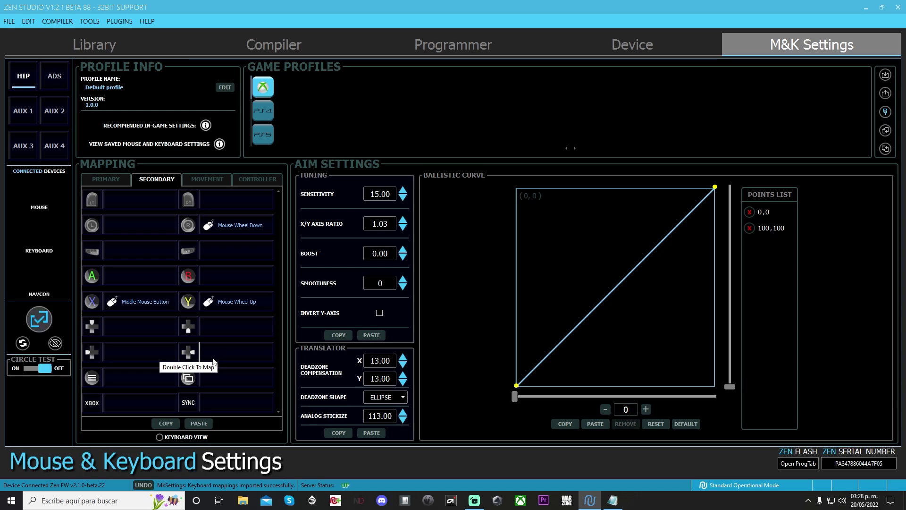
Try to map the right bumper to G in the secondary mapping and rescan the connected devices.
double_click(220, 251)
key("g")
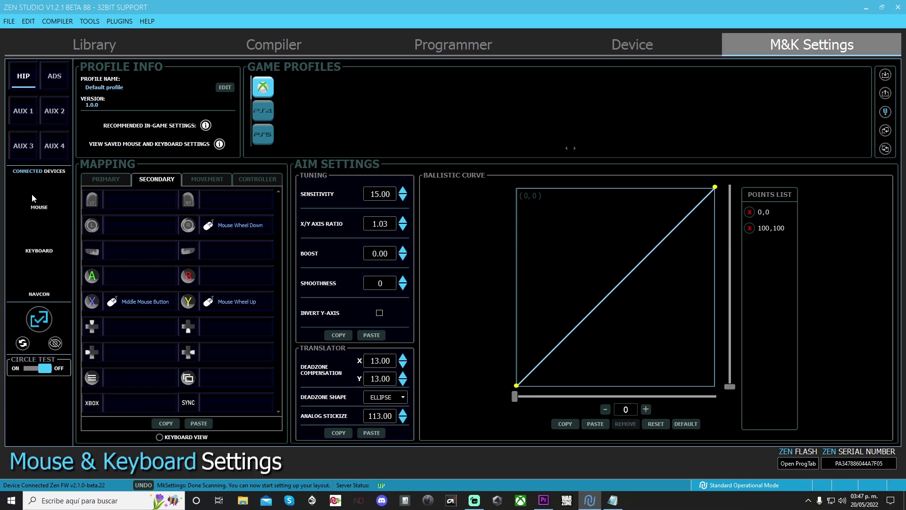
left_click(24, 344)
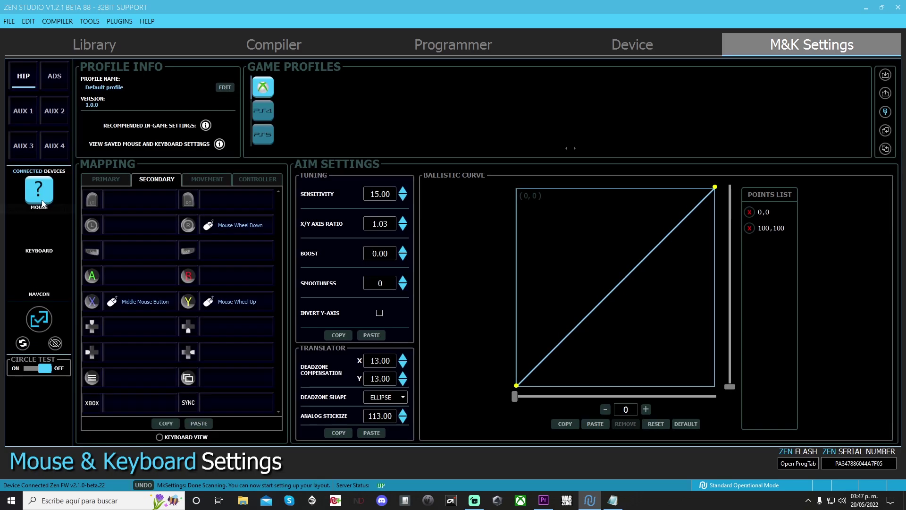
mouse_move(44, 197)
Map the right bumper to MouseKey E and the left bumper to G in the secondary mapping.
double_click(220, 251)
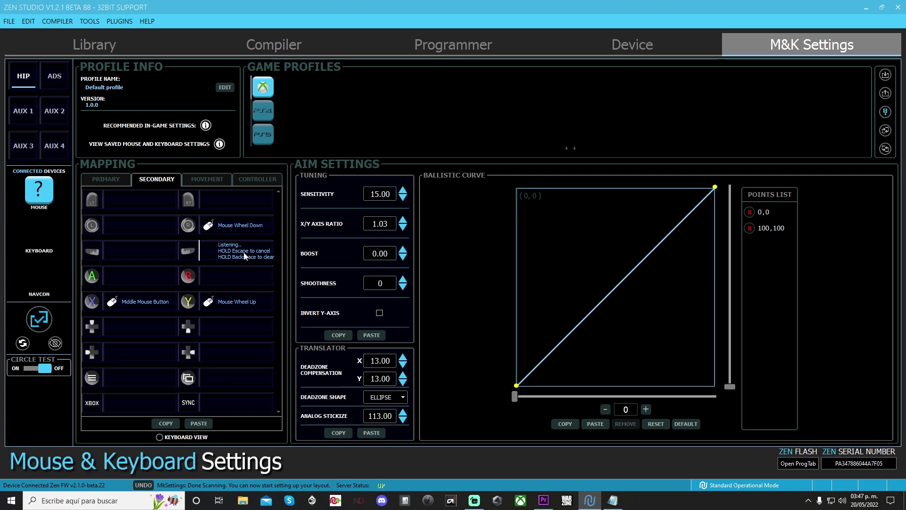
key("e")
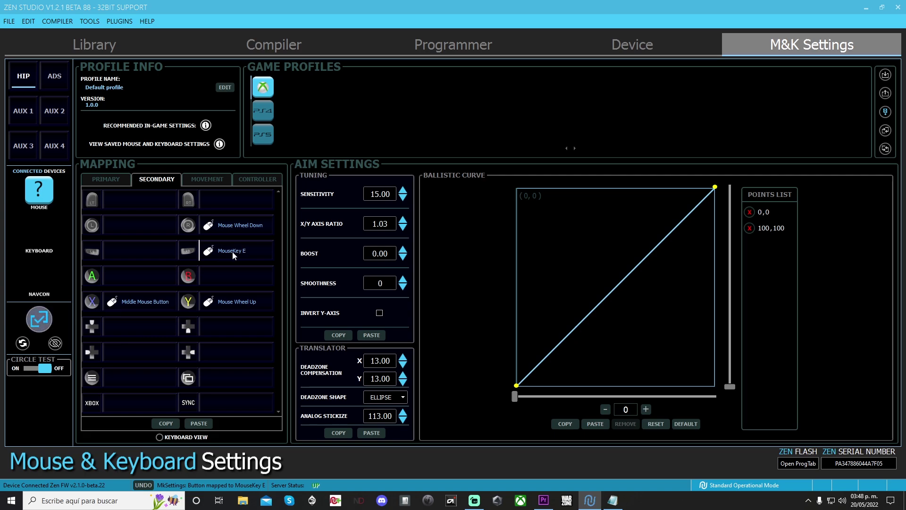
double_click(141, 254)
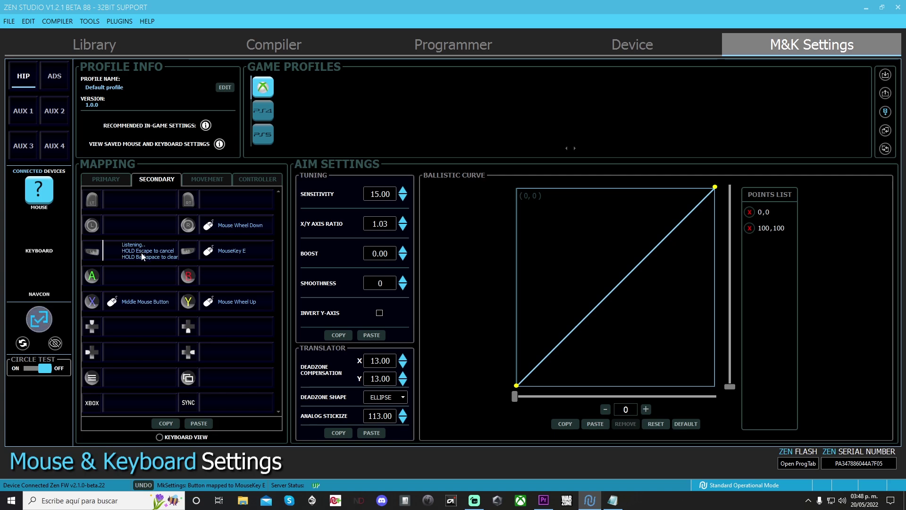
key("g")
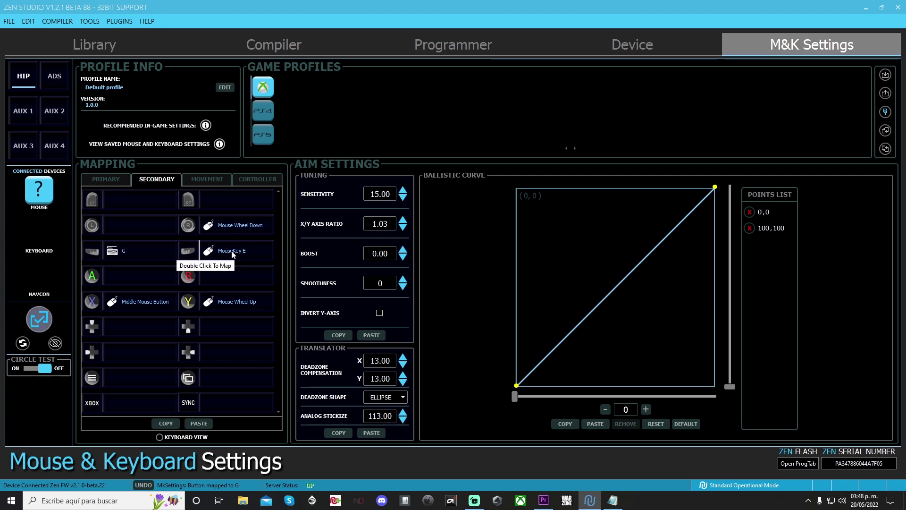
double_click(142, 250)
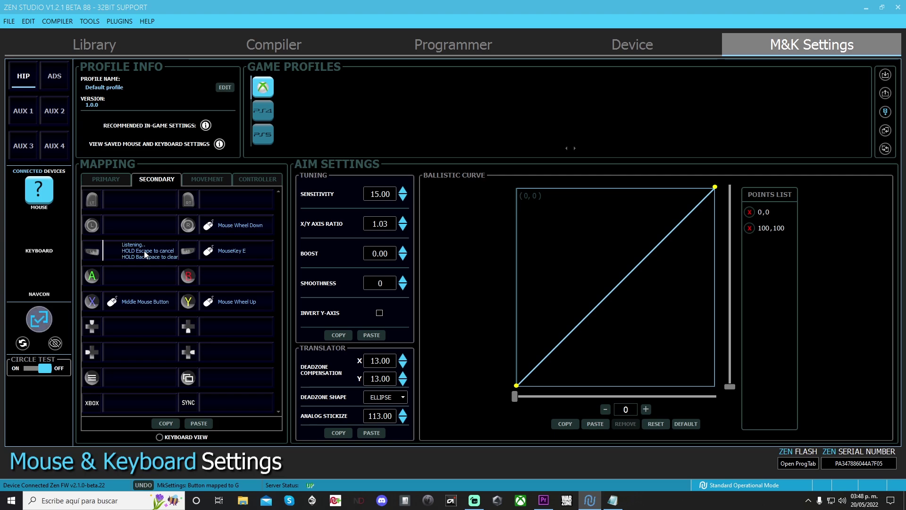
key("g")
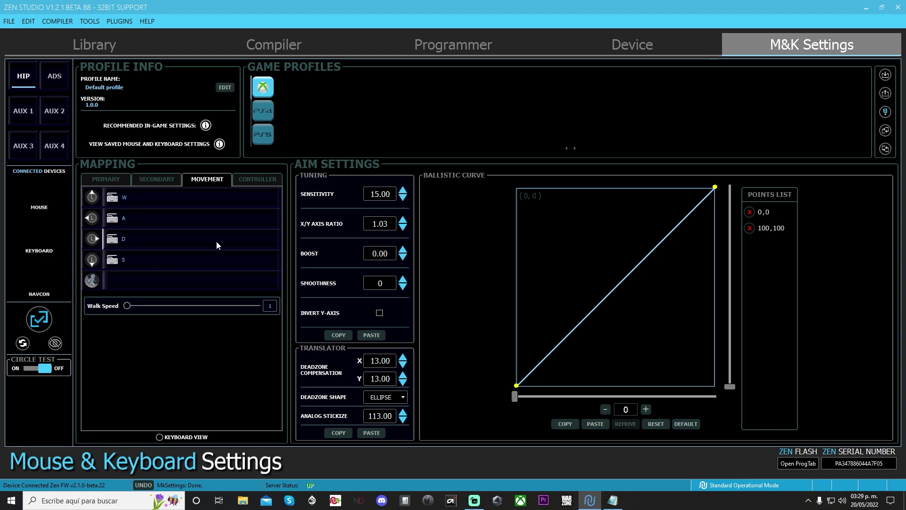
Show the controller mapping with the stick and trigger deadzone settings.
left_click(258, 185)
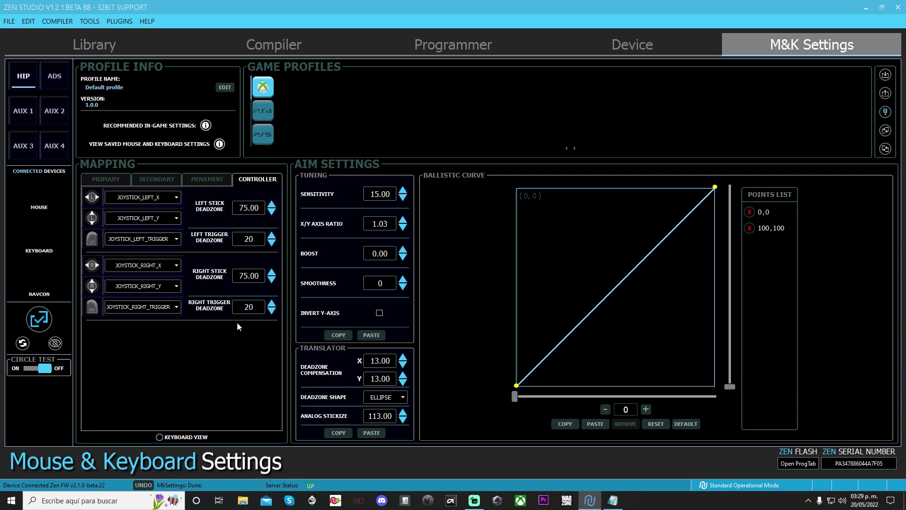
Examine the button assignments across the primary, secondary, movement and controller mappings.
left_click(214, 179)
left_click(160, 179)
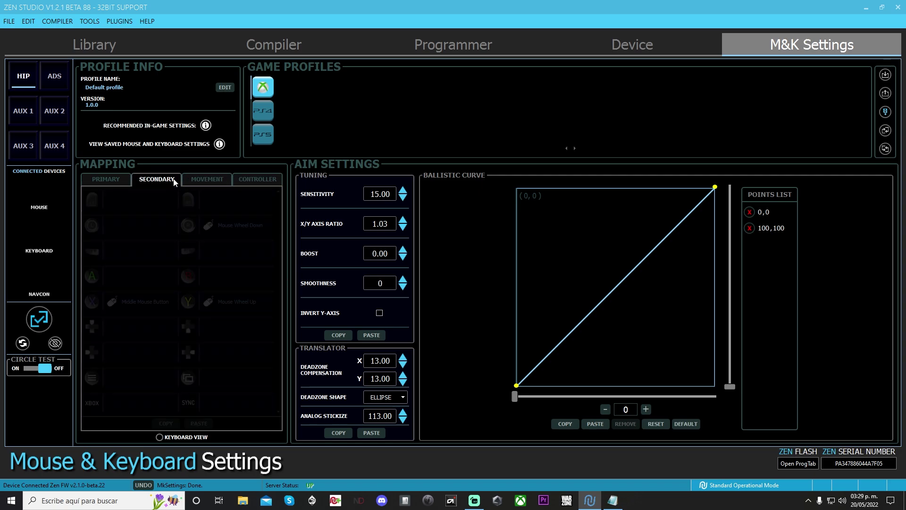
left_click(117, 183)
left_click(259, 179)
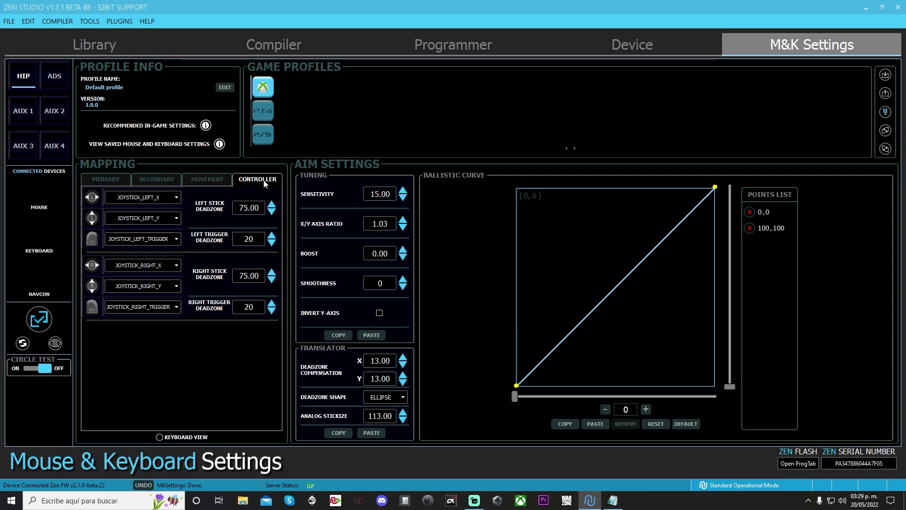
left_click(213, 182)
left_click(158, 180)
left_click(118, 180)
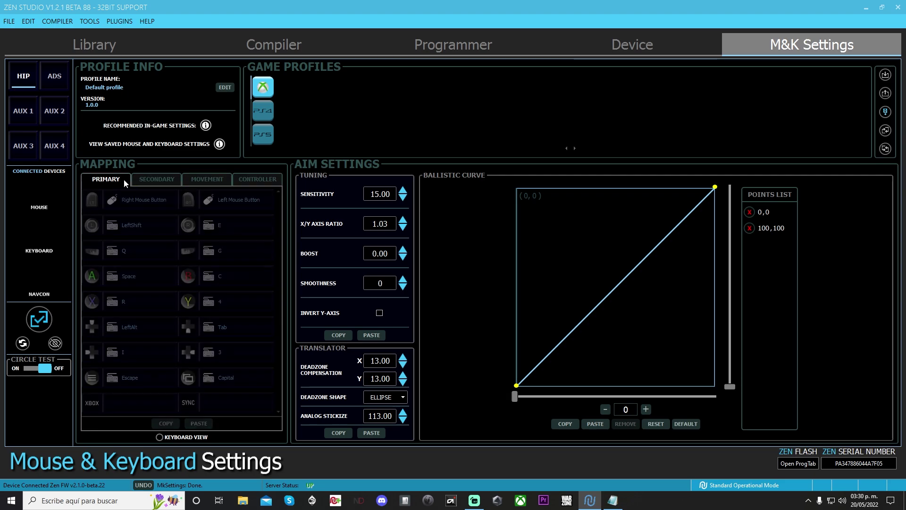
left_click(158, 179)
left_click(204, 182)
left_click(123, 179)
left_click(158, 179)
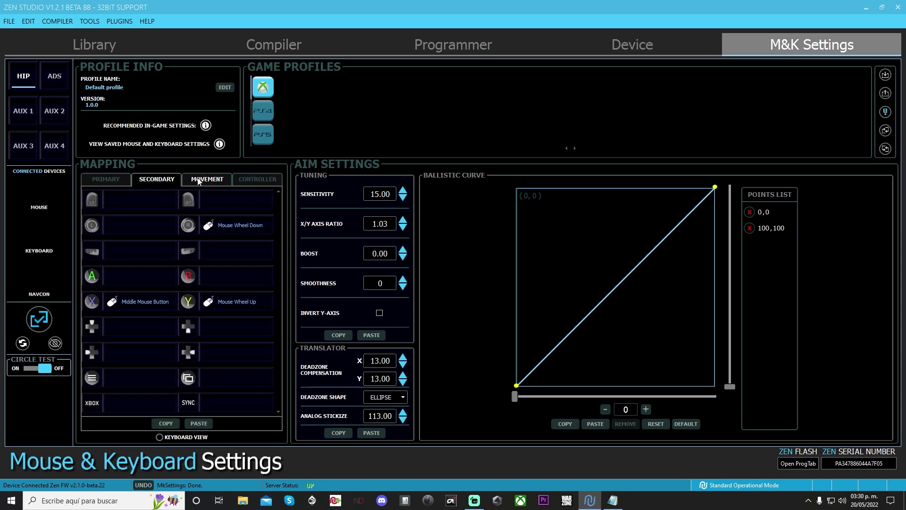
left_click(202, 179)
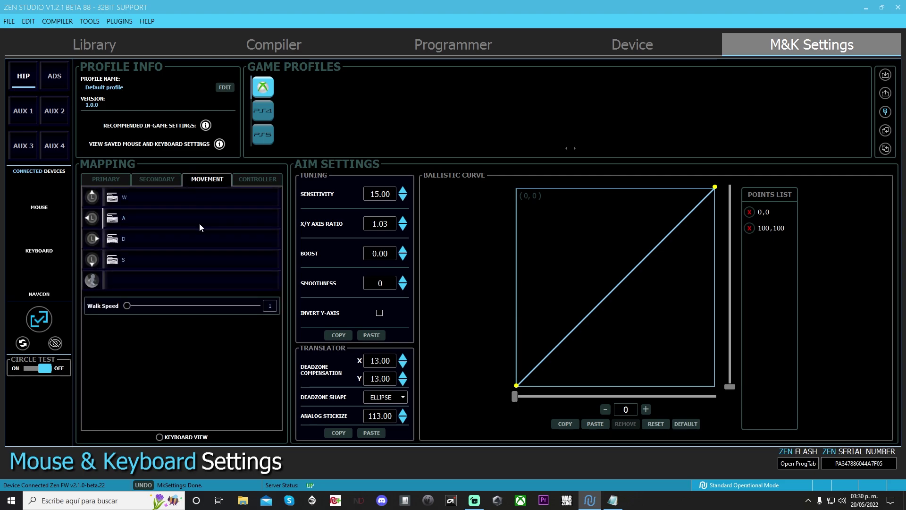
Return to the primary mapping and minimize the Zen Studio window to reveal the desktop.
left_click(156, 179)
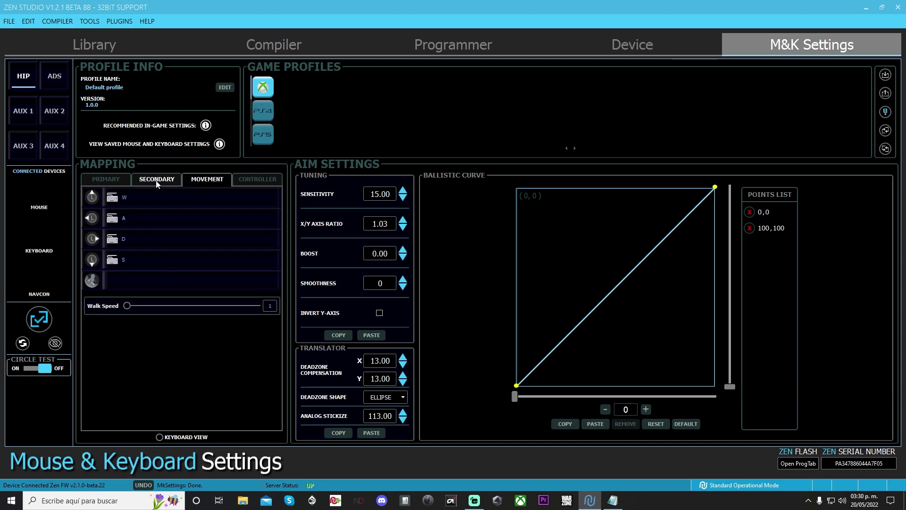
left_click(112, 183)
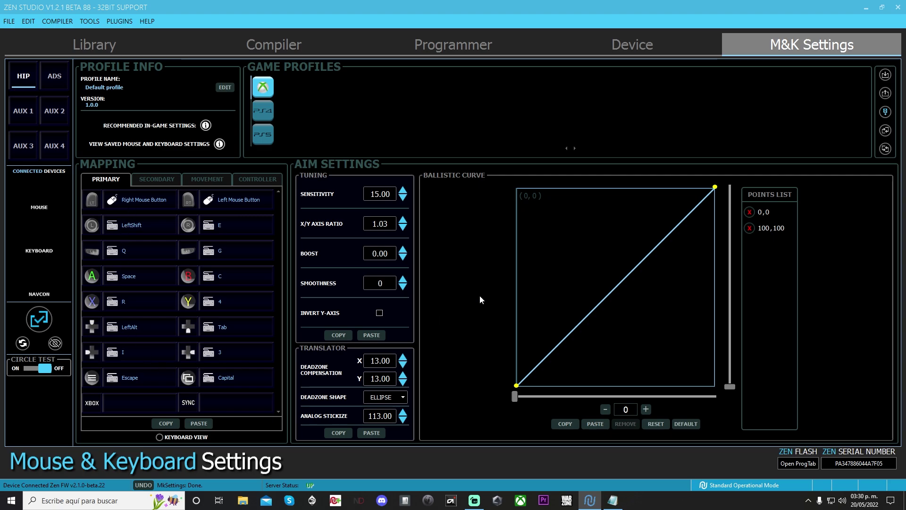
left_click(866, 7)
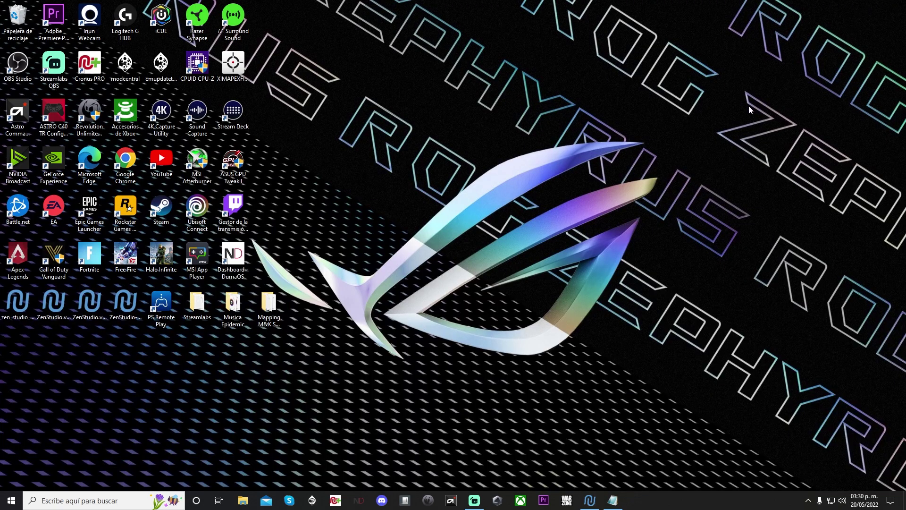